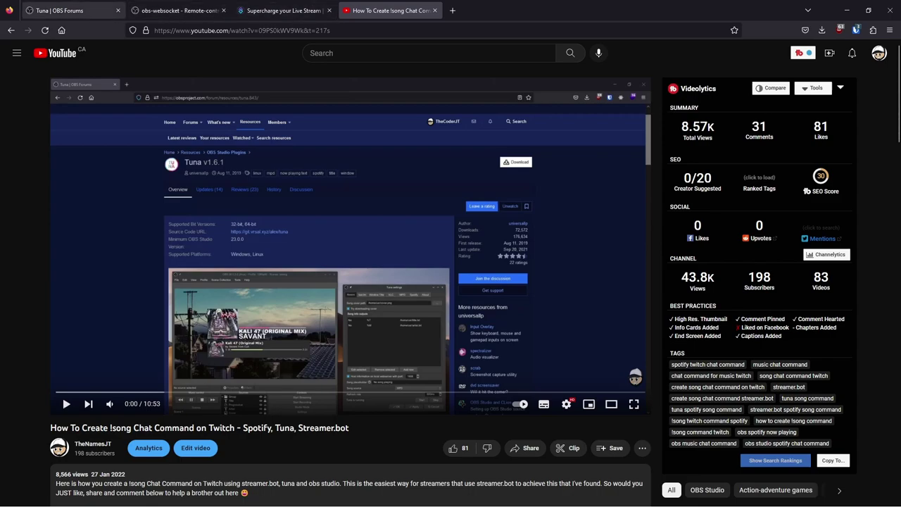
- Look over the Tuna plugin page on the OBS forums and the Streamer.bot download page
click(63, 10)
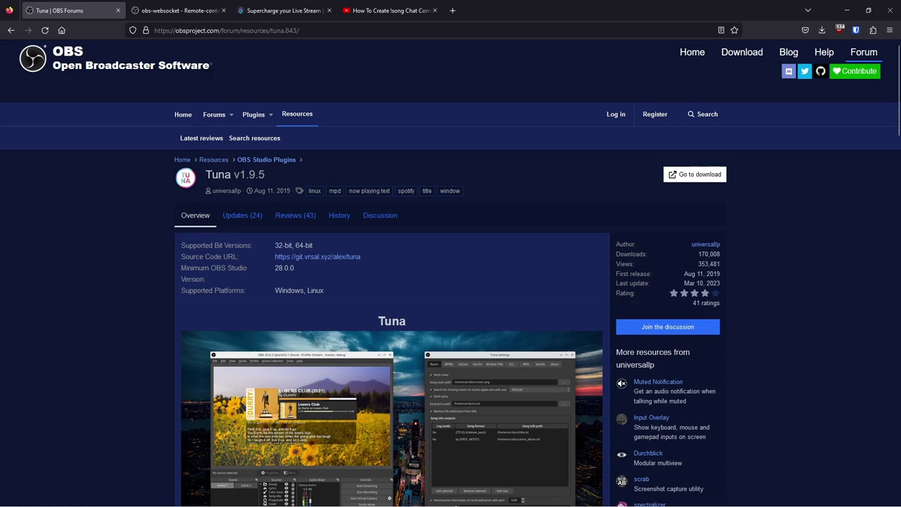
triple_click(235, 174)
click(235, 173)
key(ctrl+Tab)
key(ctrl+Tab)
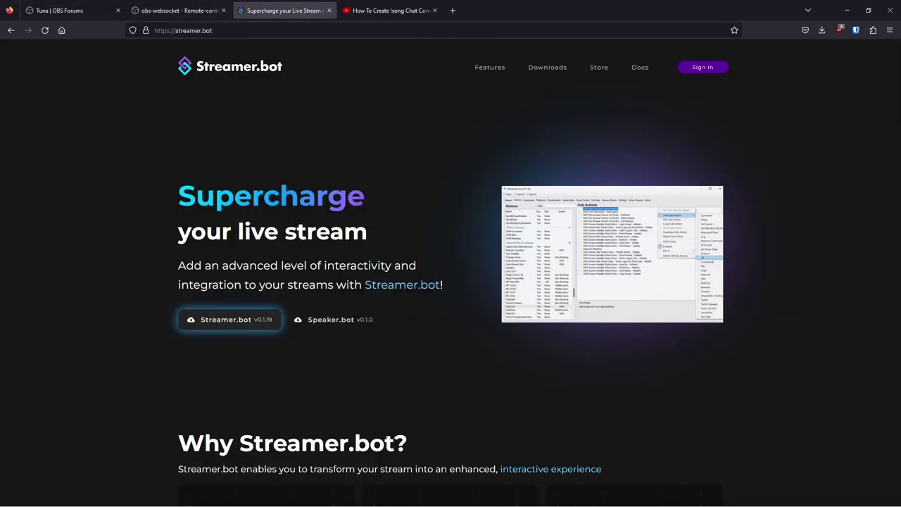
key(ctrl+1)
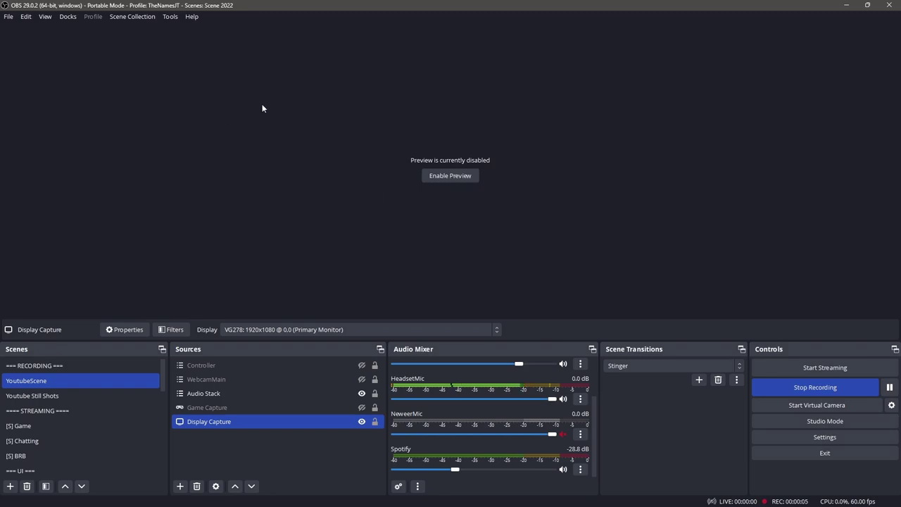
- Switch to OBS, examine the WebSocket server's port and authentication settings, and accept them
click(173, 17)
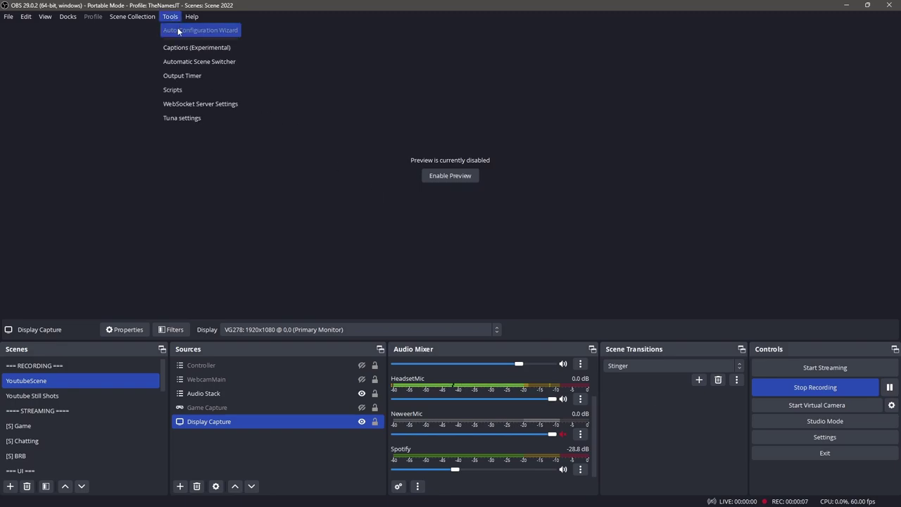
click(200, 104)
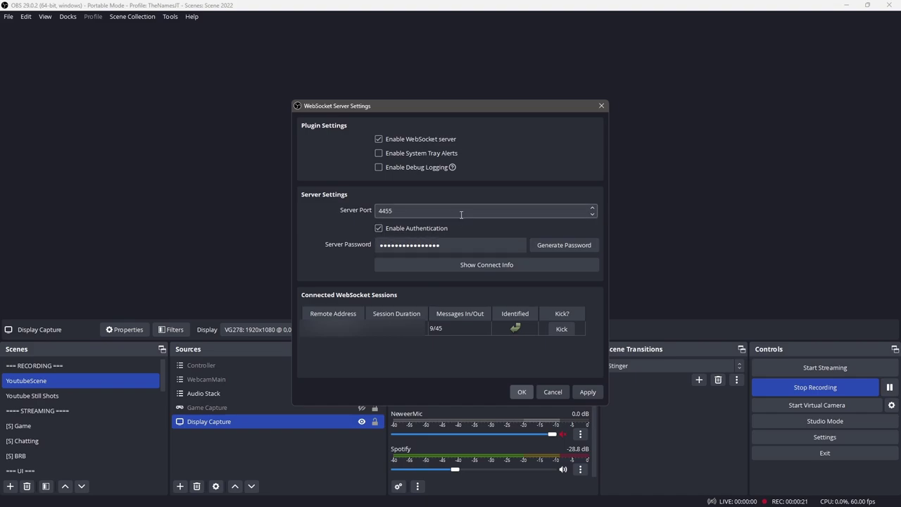
click(521, 392)
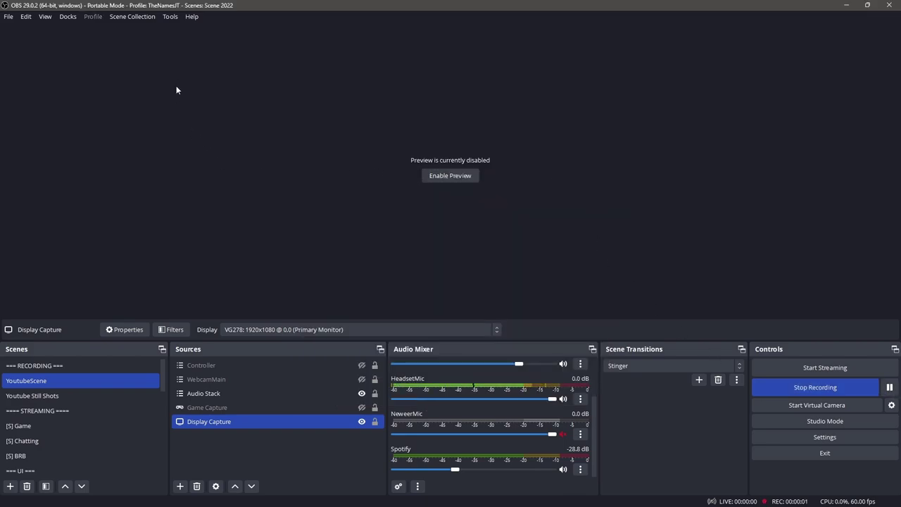
- Open the Tuna plugin's settings in OBS
click(170, 17)
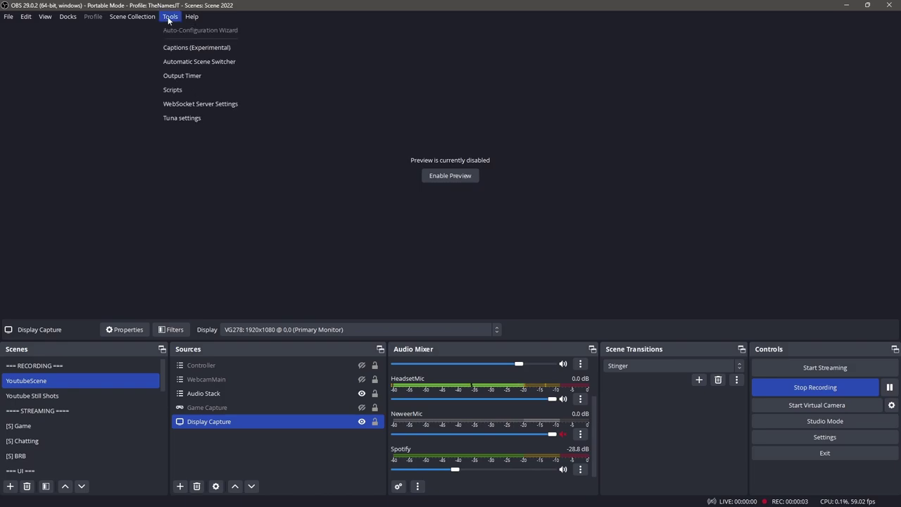
click(198, 120)
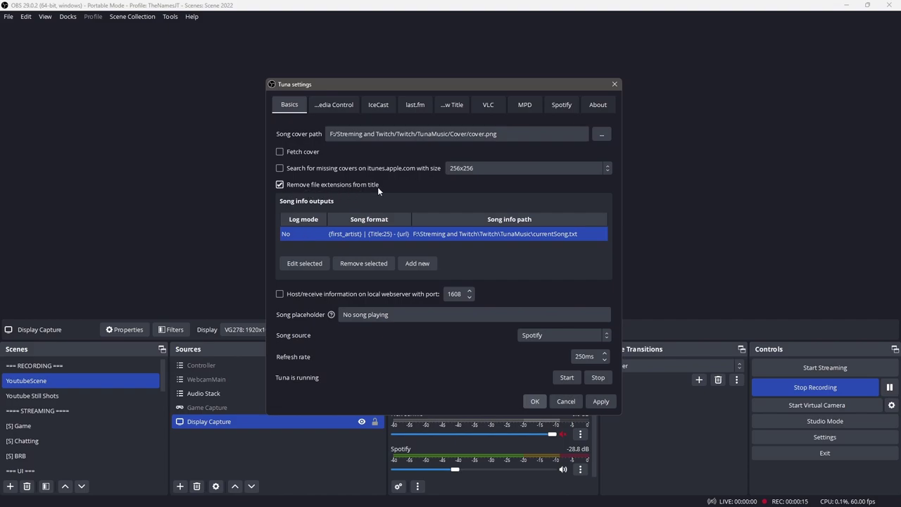
click(319, 250)
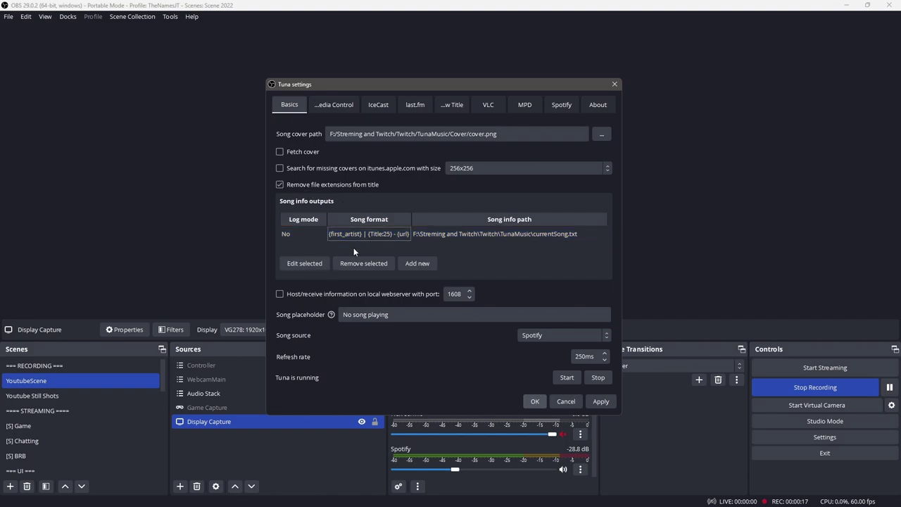
click(412, 263)
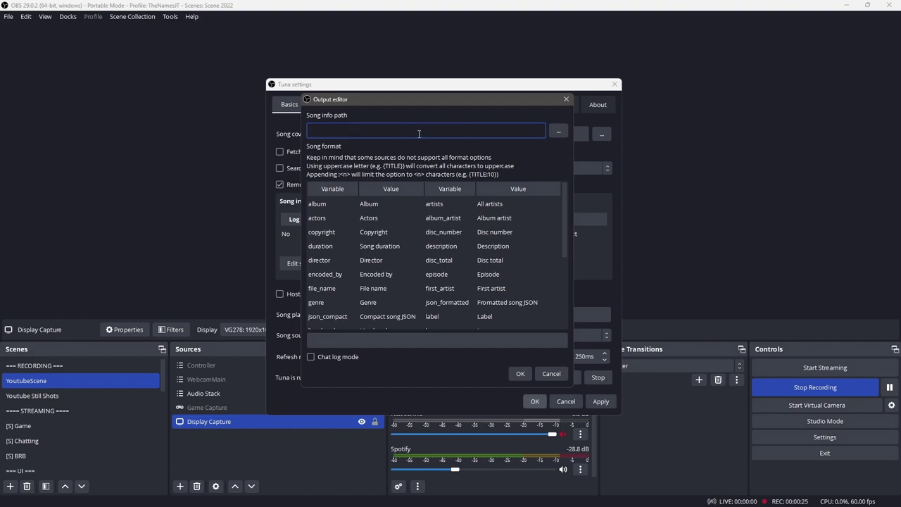
click(567, 100)
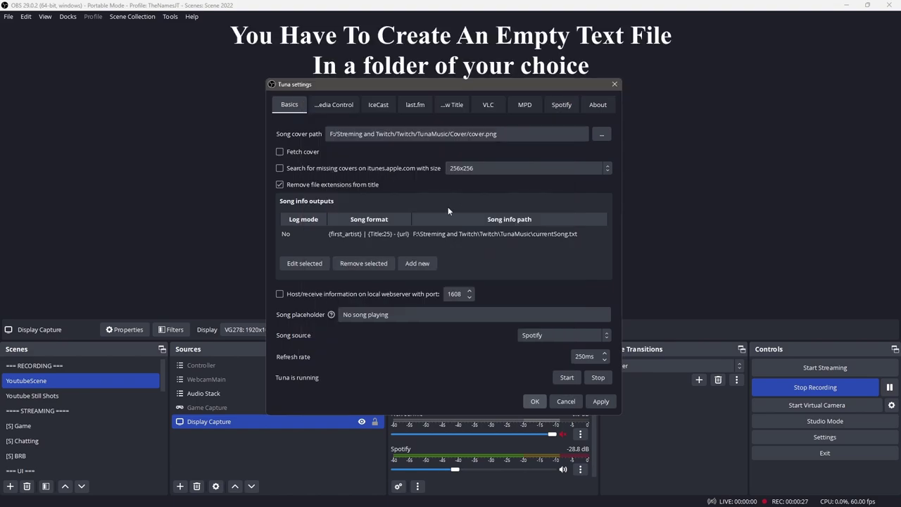
click(499, 236)
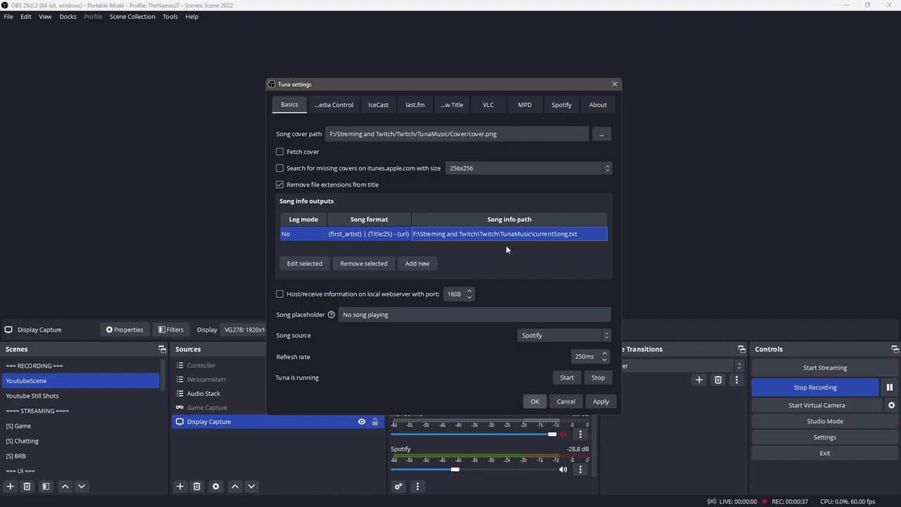
click(420, 263)
click(562, 132)
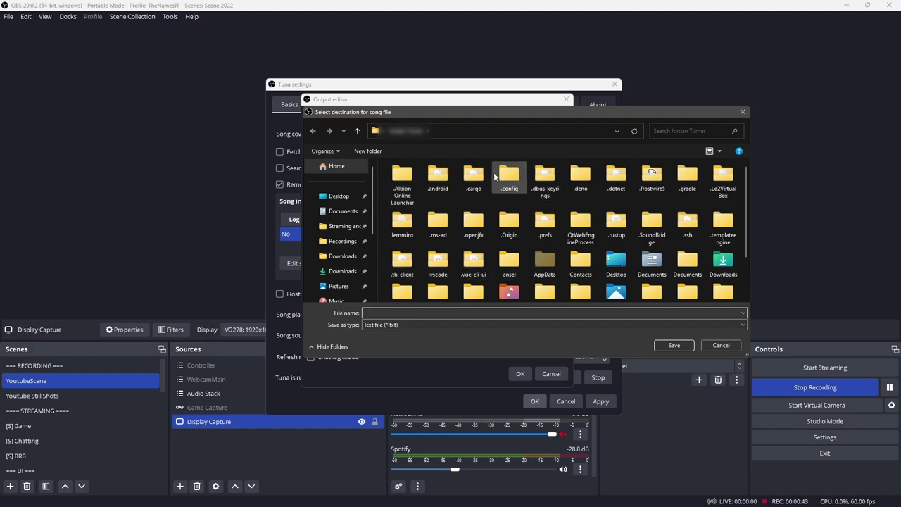
drag(439, 115, 401, 117)
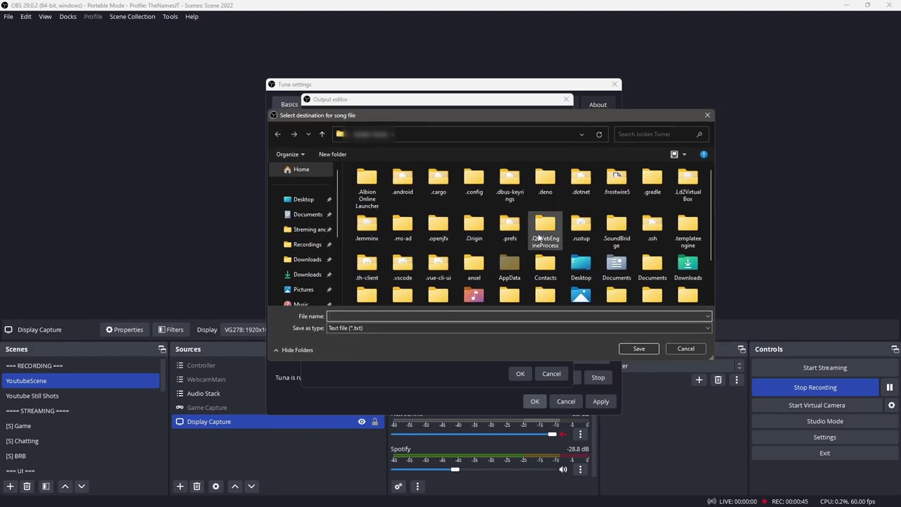
click(708, 116)
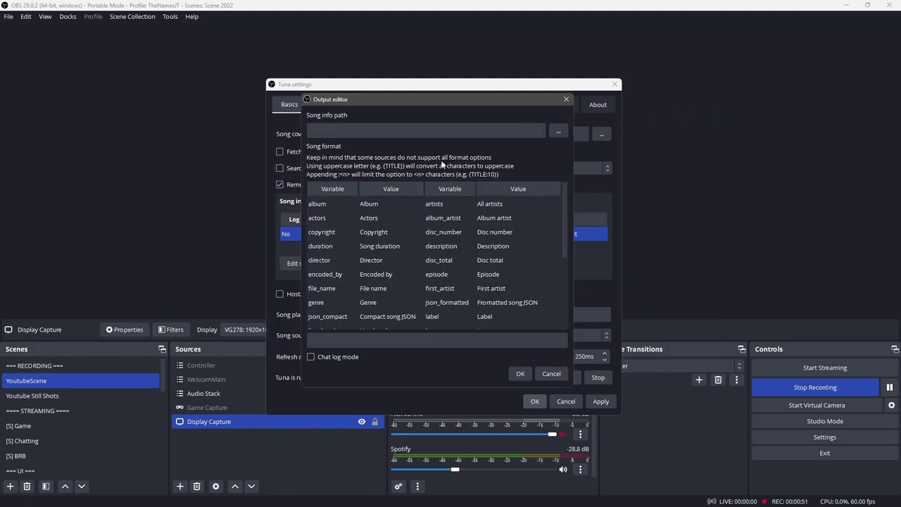
click(566, 99)
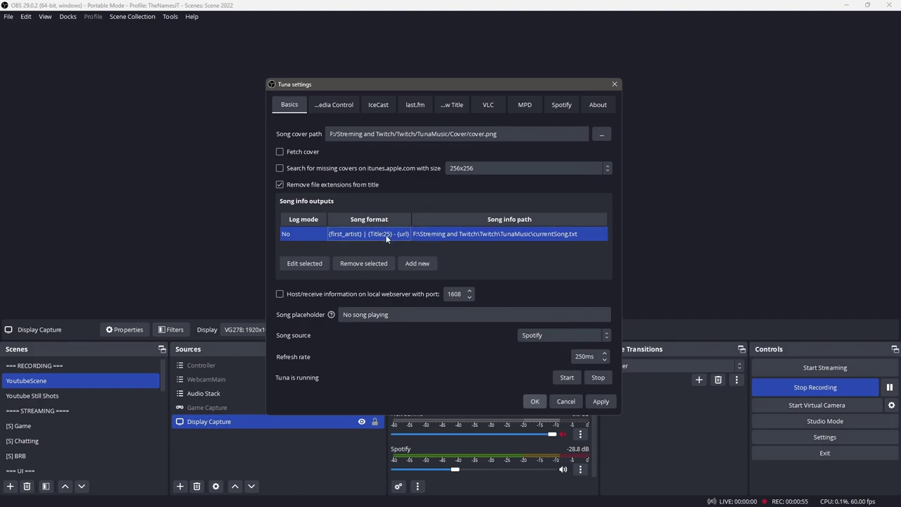
- Open the existing currentSong.txt output for editing, examine its artist, title and URL format variables, and accept it
click(321, 265)
scroll(420, 291, down, 5)
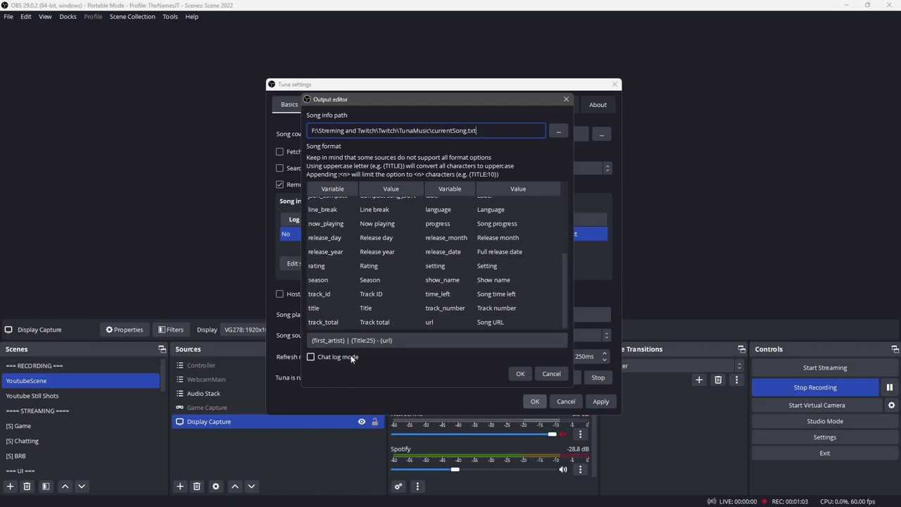
click(399, 340)
drag(397, 342, 302, 343)
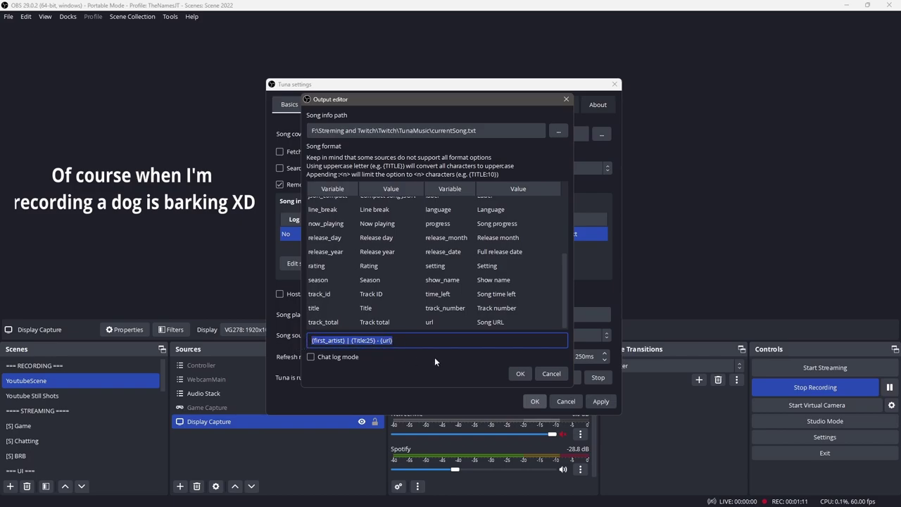
click(413, 341)
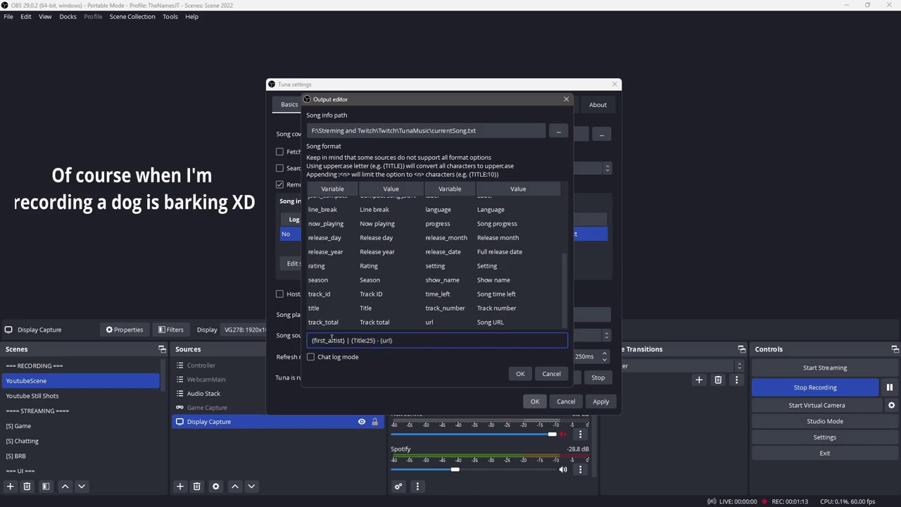
double_click(386, 340)
click(403, 341)
drag(403, 341, 381, 345)
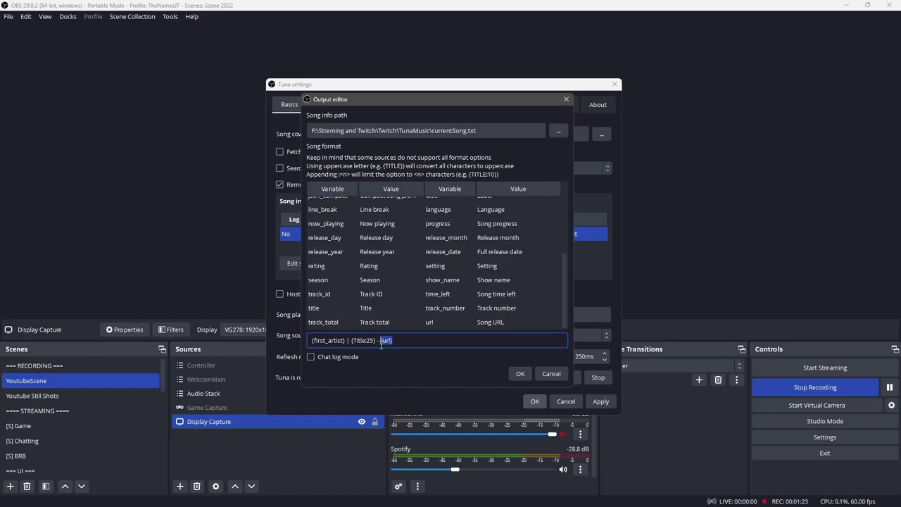
click(397, 344)
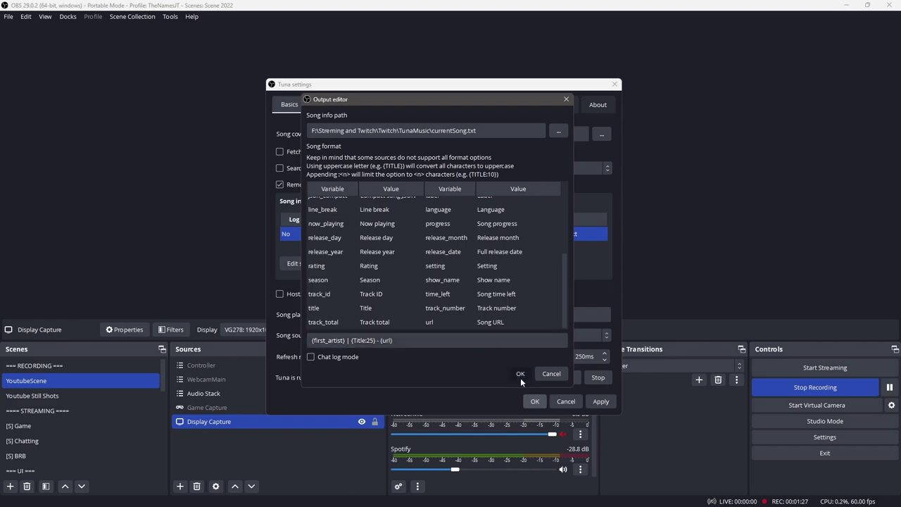
click(520, 376)
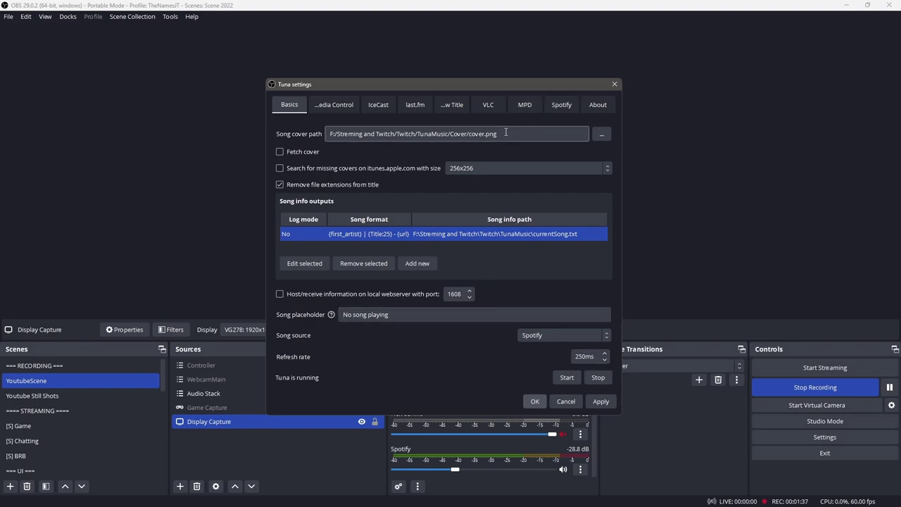
- Review Tuna's Spotify login page and client credential options, and apply and close the Tuna settings
click(561, 105)
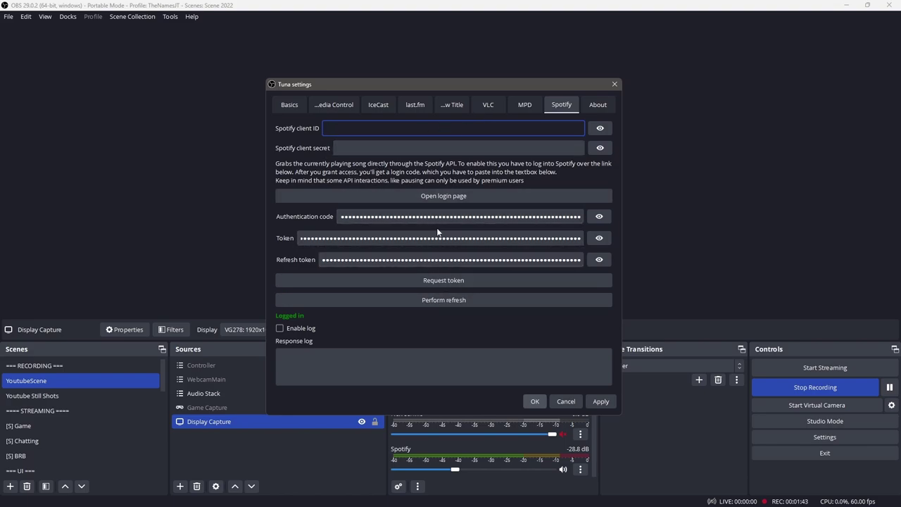
click(425, 199)
click(436, 195)
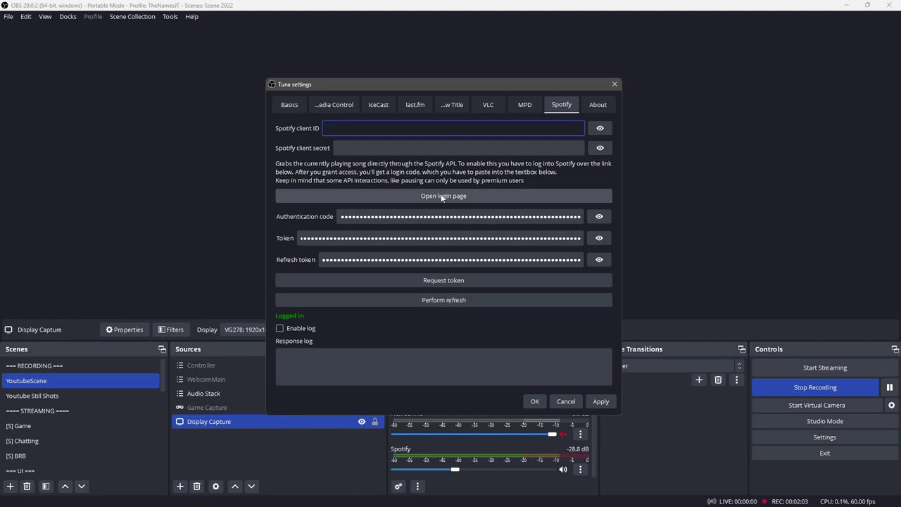
click(354, 149)
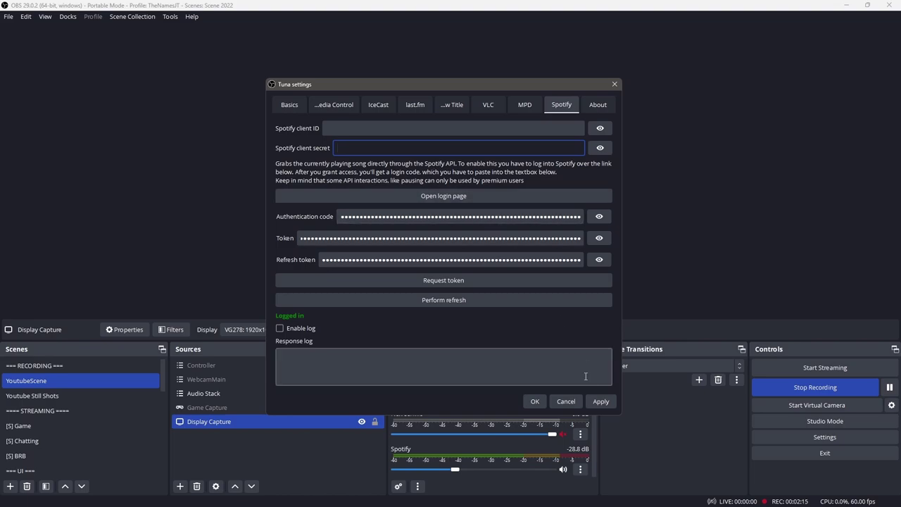
click(600, 401)
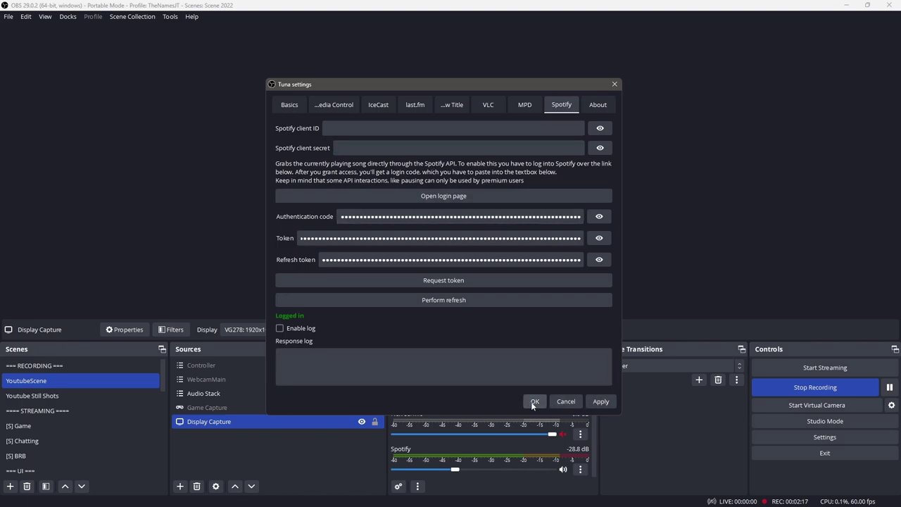
click(530, 402)
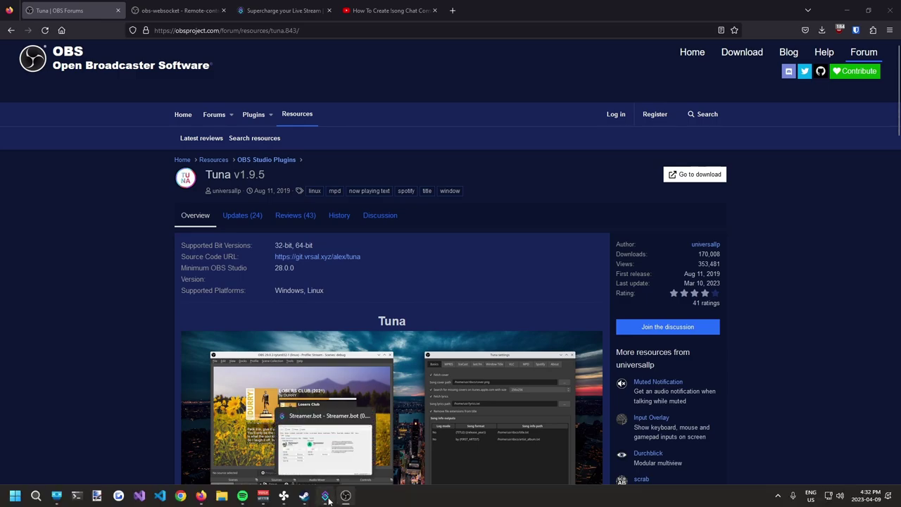
- Switch to Streamer.bot and add an OBS connection with auto connect on startup and reconnect on disconnect
click(327, 495)
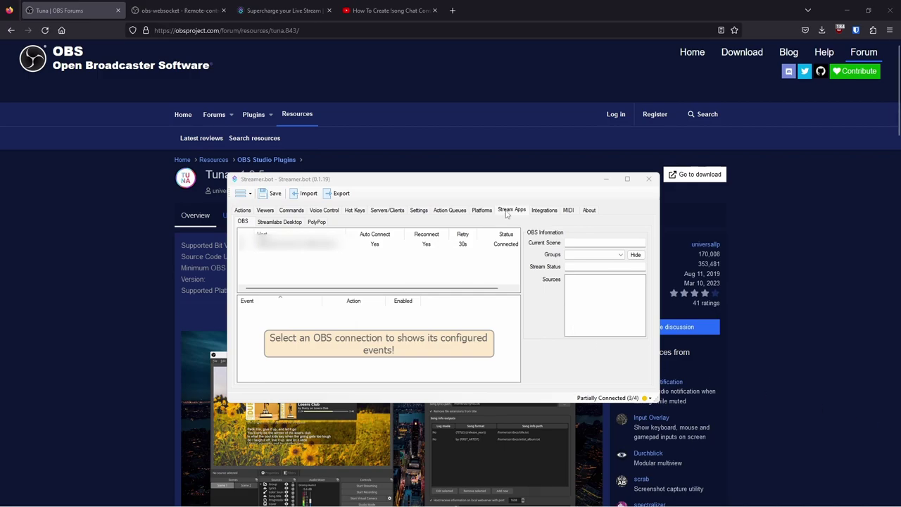
click(247, 222)
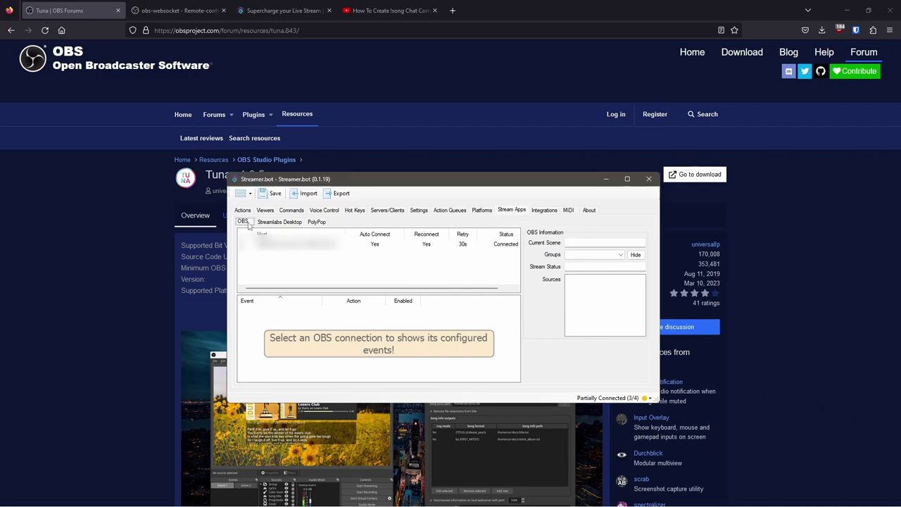
right_click(312, 271)
click(325, 278)
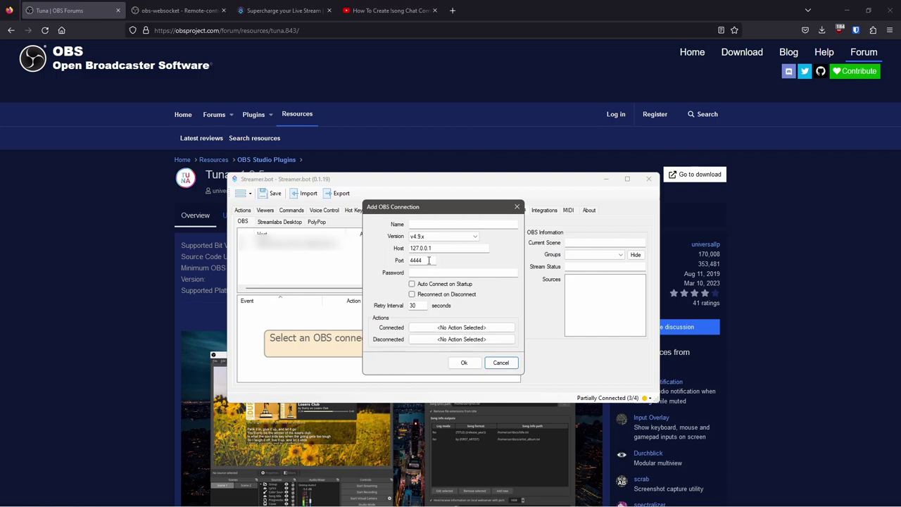
click(429, 274)
click(418, 284)
click(412, 295)
click(464, 363)
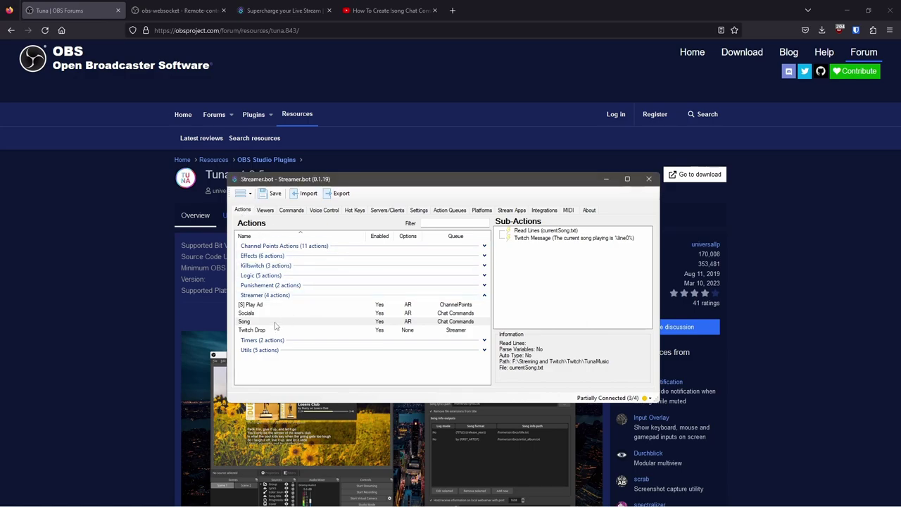
- Select the Song action and examine the file-reading options available among the core sub-actions
right_click(268, 373)
click(255, 375)
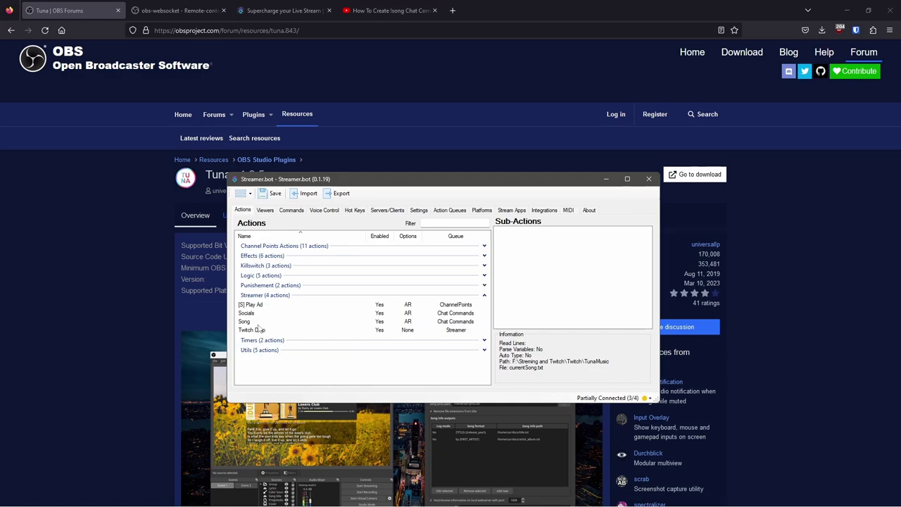
click(258, 322)
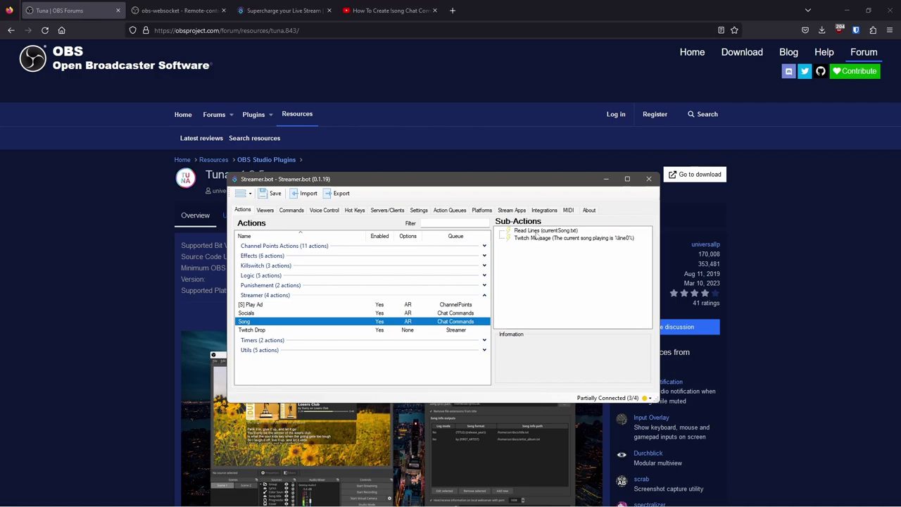
right_click(534, 280)
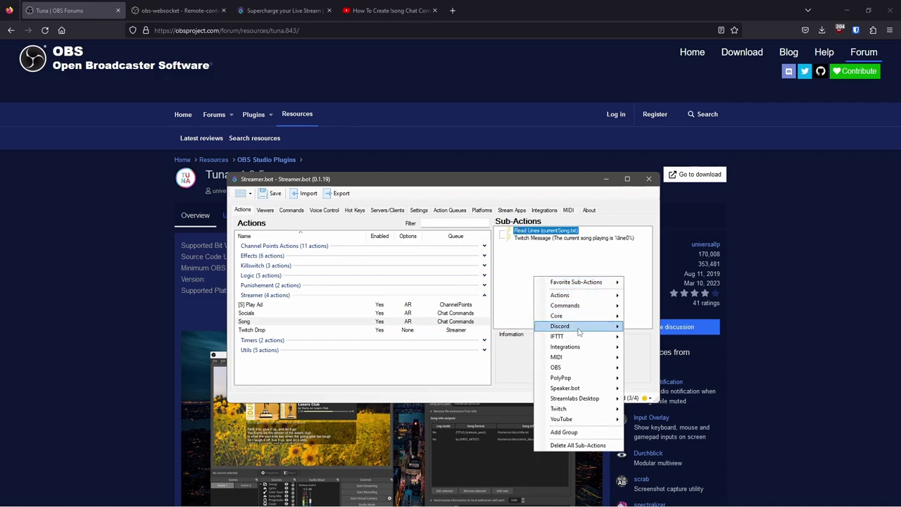
mouse_move(581, 316)
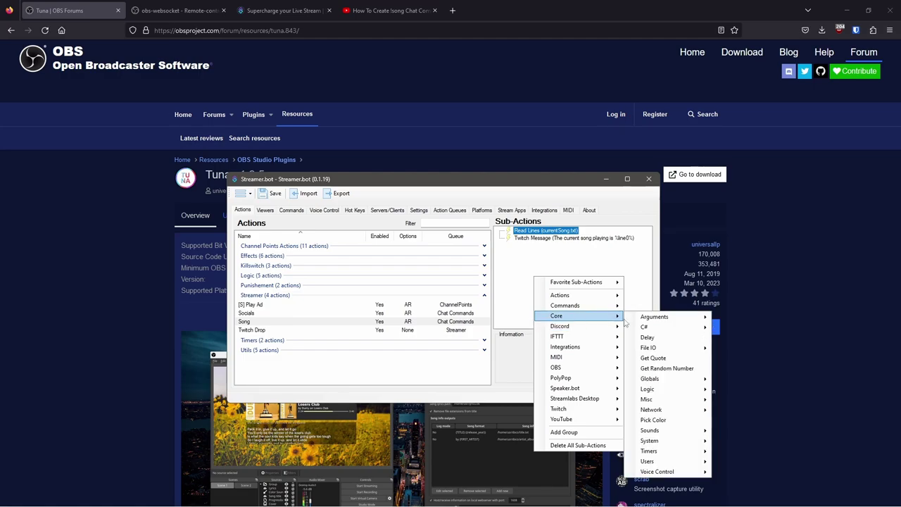
mouse_move(681, 350)
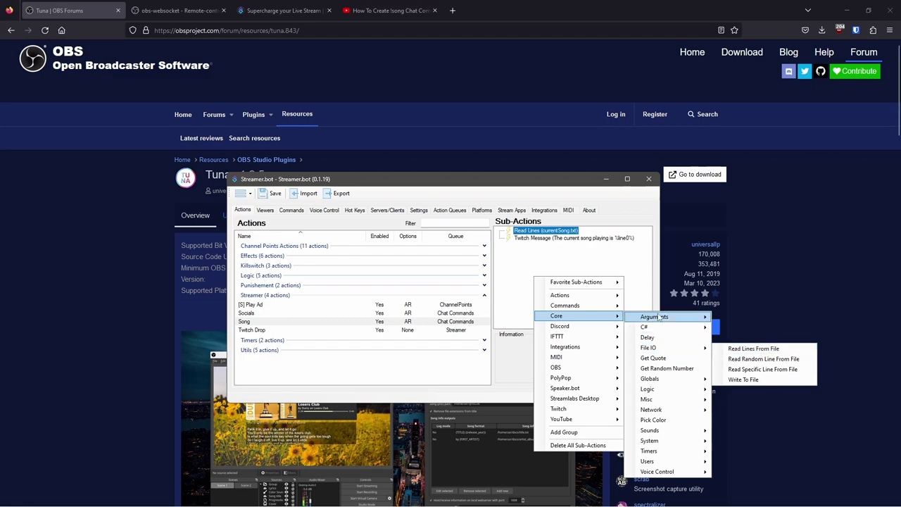
click(564, 260)
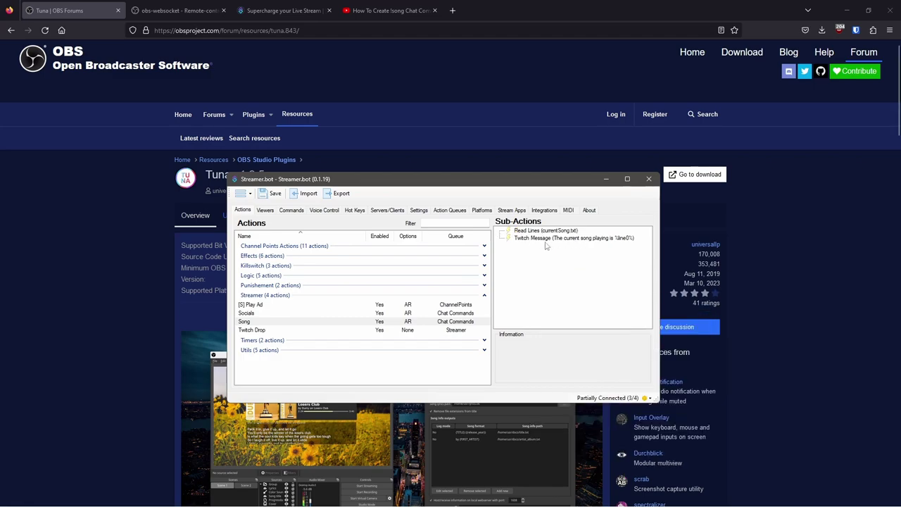
- Open the Song action's Read Lines sub-action for currentSong.txt, examine its file path and parsing options, and accept it
double_click(547, 231)
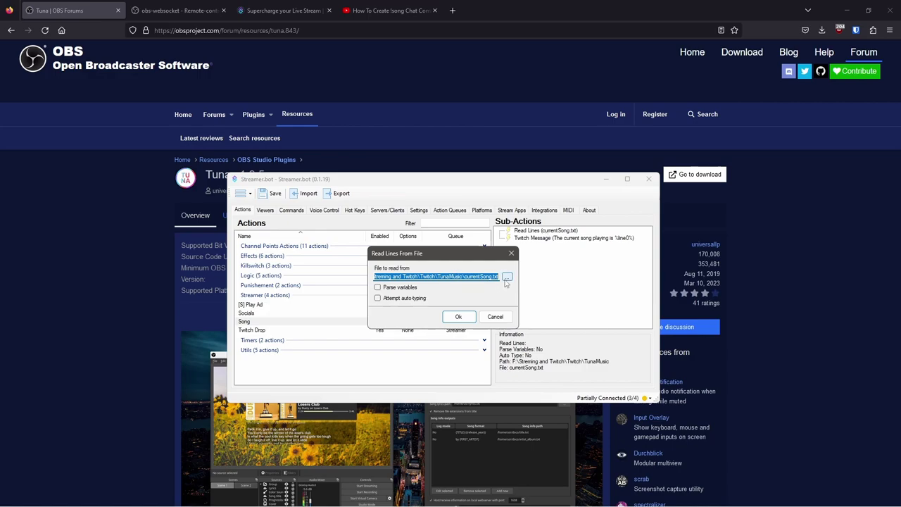
click(460, 278)
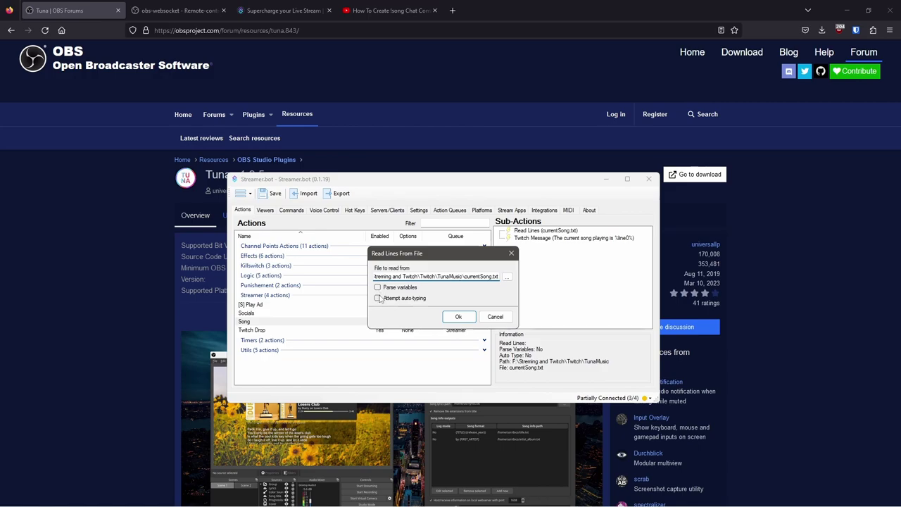
key(Return)
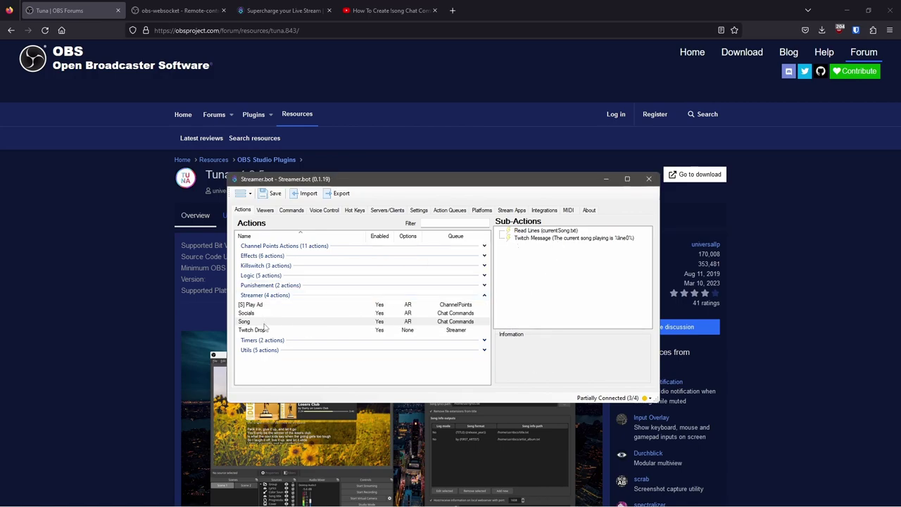
- Examine the Twitch chat sub-actions, including the one that sends a message to the channel
right_click(532, 262)
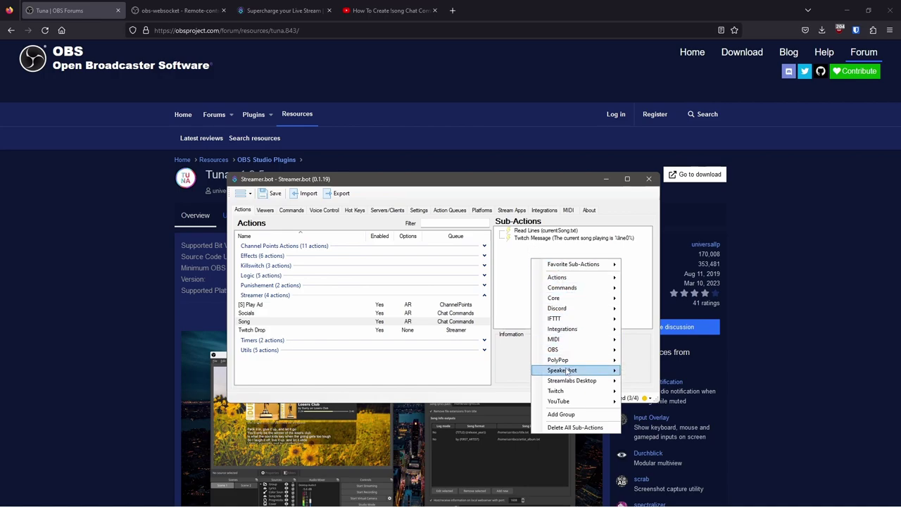
mouse_move(566, 391)
mouse_move(646, 412)
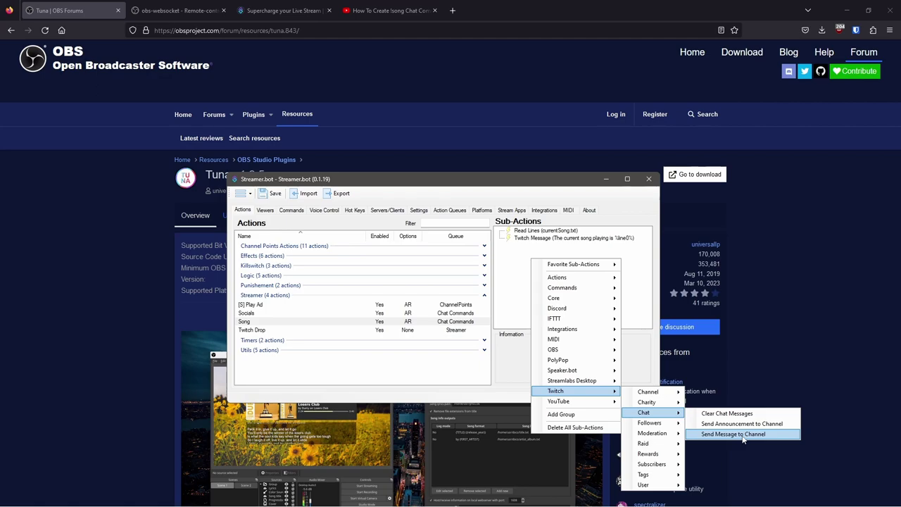
click(542, 242)
- Open the Song action's Twitch message sub-action, examine its preferred account and the message text with its line variable, and accept it
double_click(542, 239)
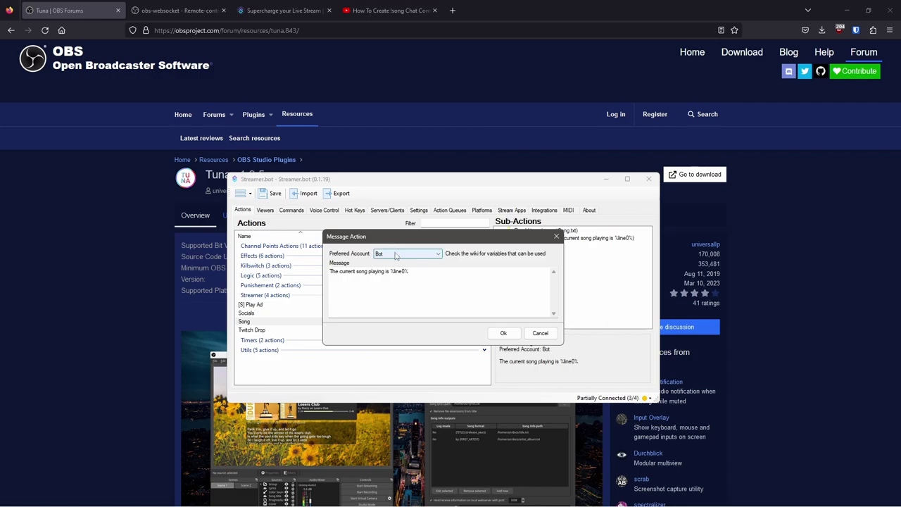
click(354, 274)
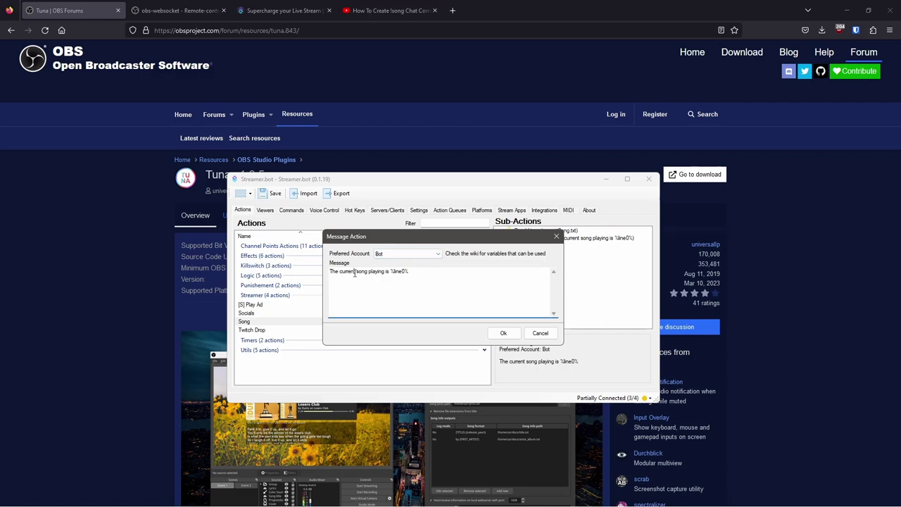
drag(414, 272, 321, 268)
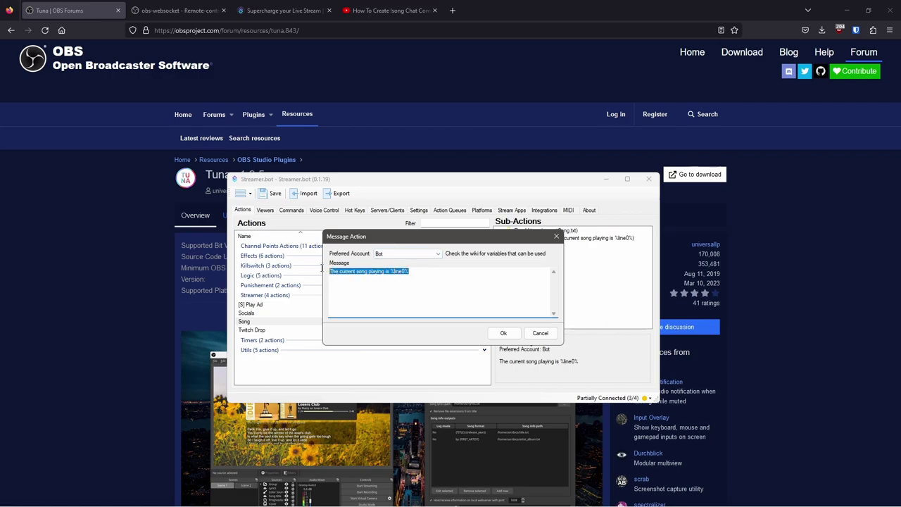
click(399, 272)
drag(414, 270, 325, 271)
click(399, 284)
drag(415, 272, 391, 272)
click(401, 276)
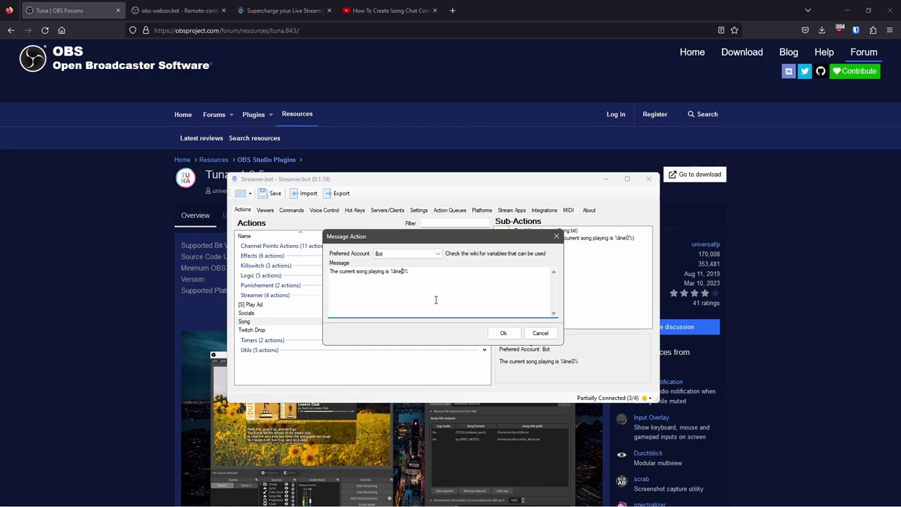
drag(414, 271, 328, 272)
click(470, 293)
click(503, 333)
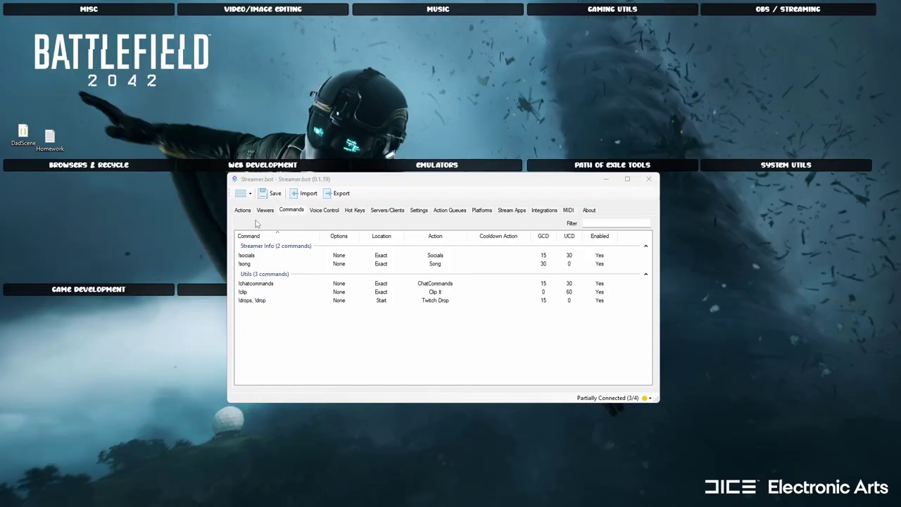
- Go to the chat commands list, examine the form for adding a new command, and close it without adding one
click(245, 211)
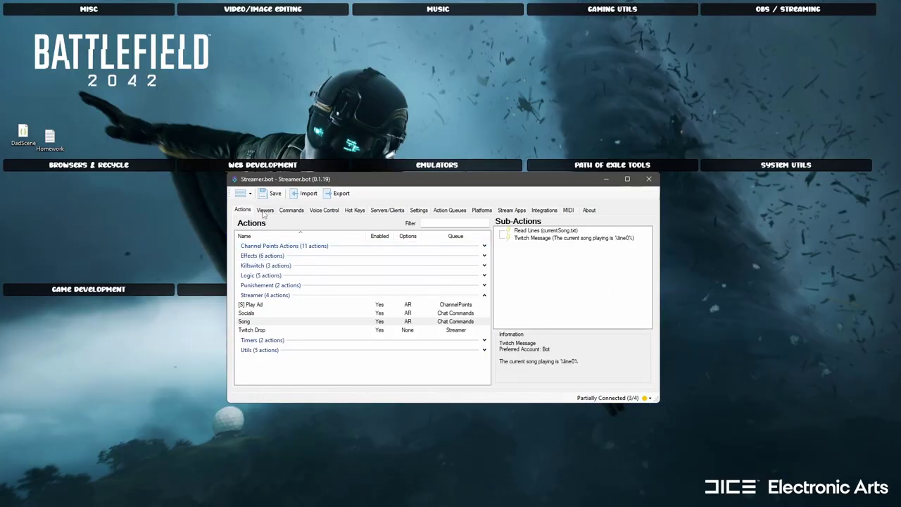
click(265, 212)
click(292, 211)
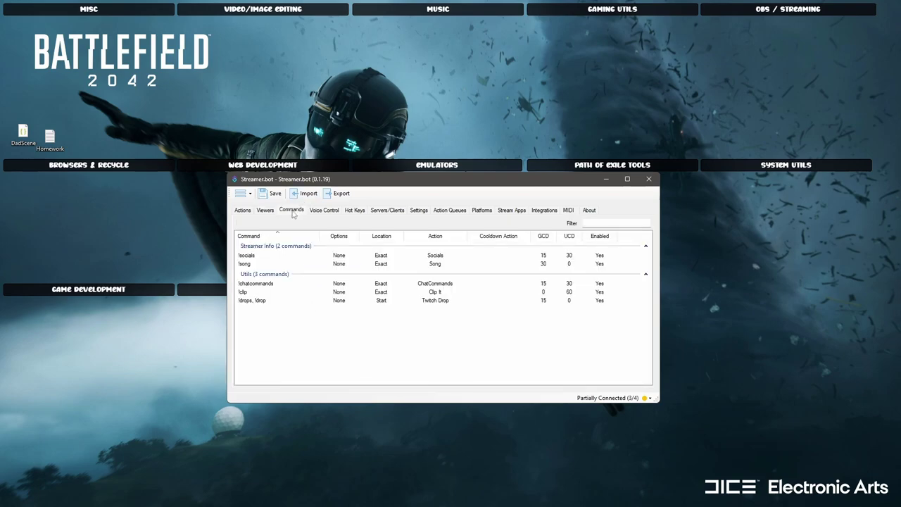
click(252, 264)
right_click(287, 344)
click(310, 348)
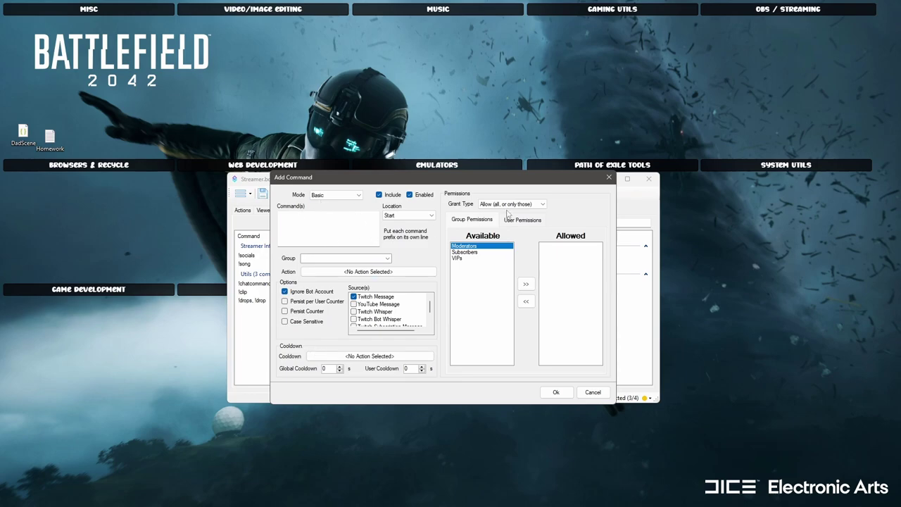
click(609, 177)
- Open the !song command for editing, examine its location, action, sources, cooldown and permissions, and accept it
click(251, 266)
double_click(251, 265)
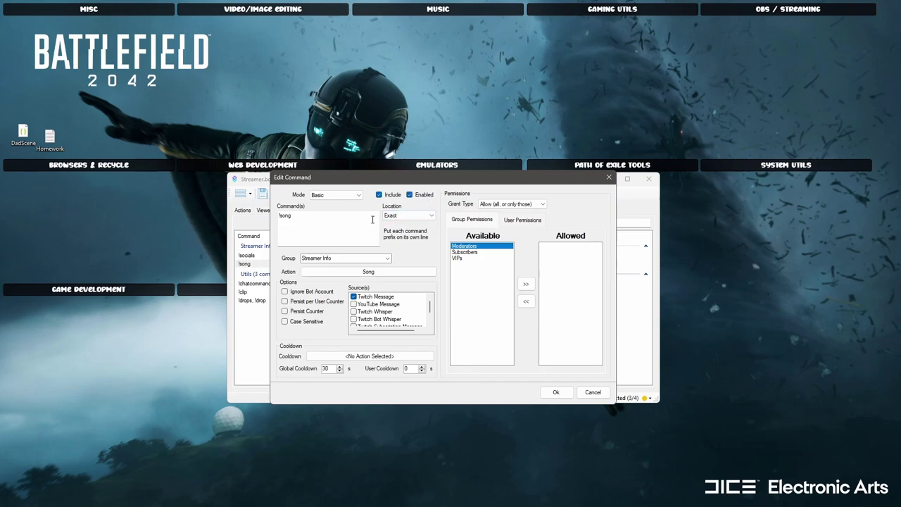
click(294, 217)
scroll(431, 315, down, 1)
mouse_move(430, 313)
mouse_down()
mouse_move(436, 324)
mouse_move(433, 295)
mouse_up()
click(524, 222)
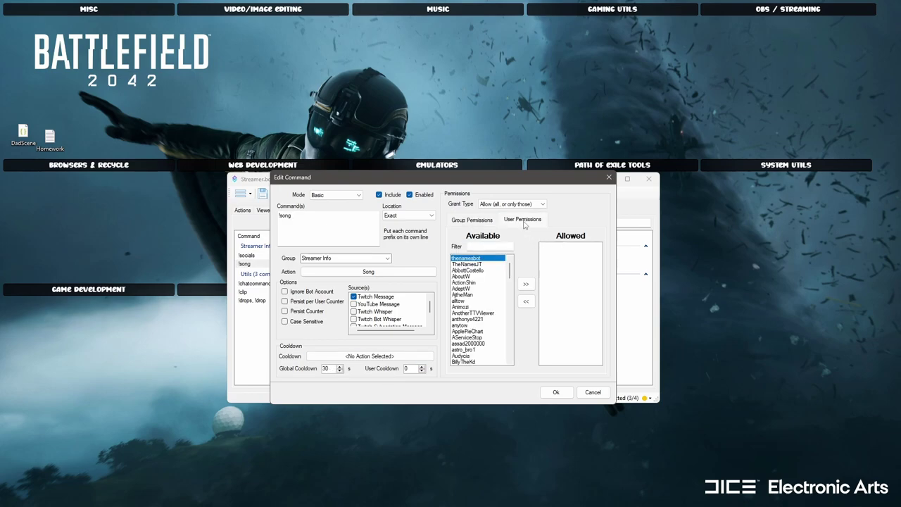
click(491, 221)
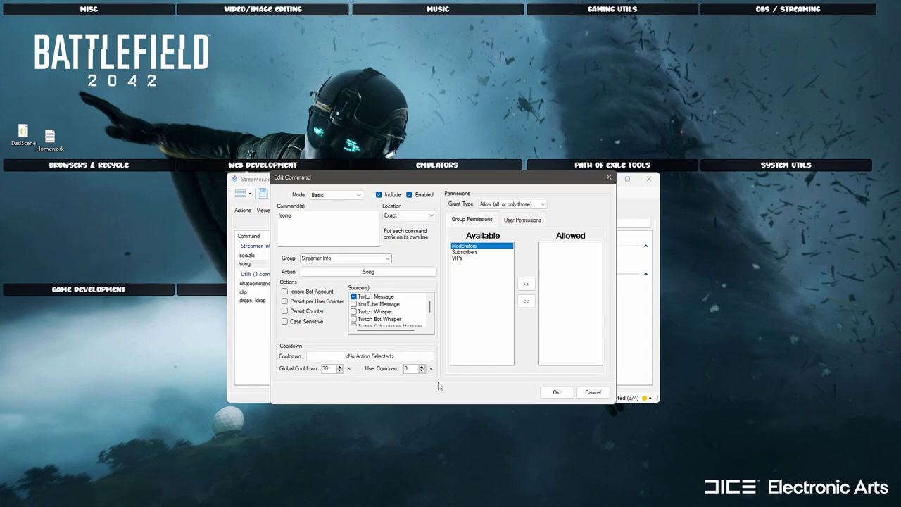
click(554, 393)
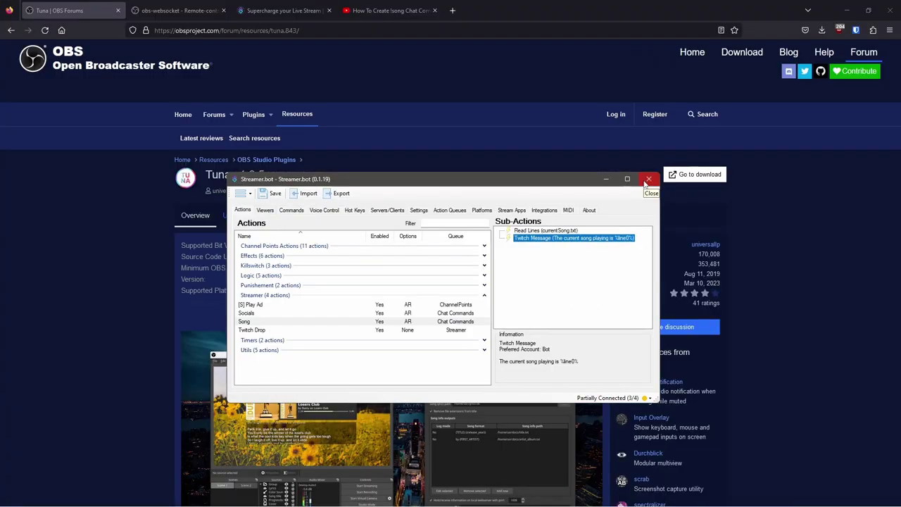
- Switch to OBS, open Tuna's basic settings, and examine the song placeholder text
click(602, 177)
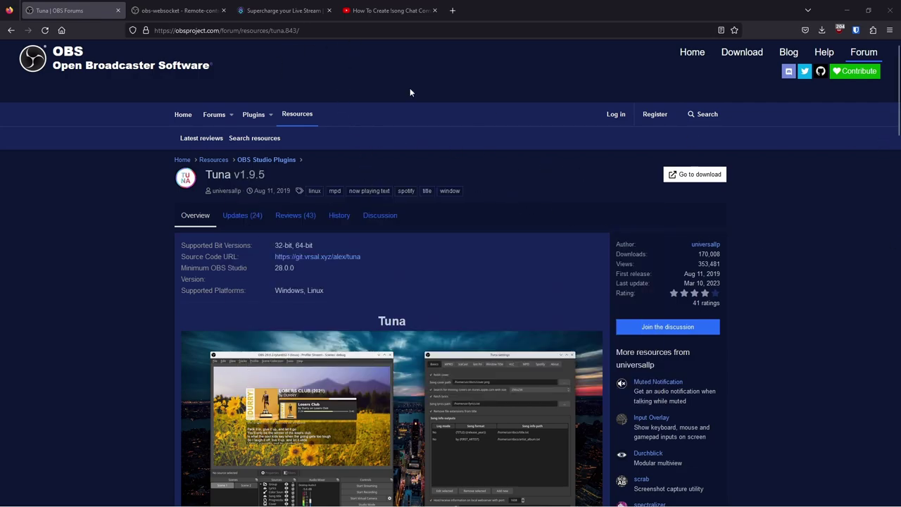
mouse_move(325, 496)
key(alt+Tab)
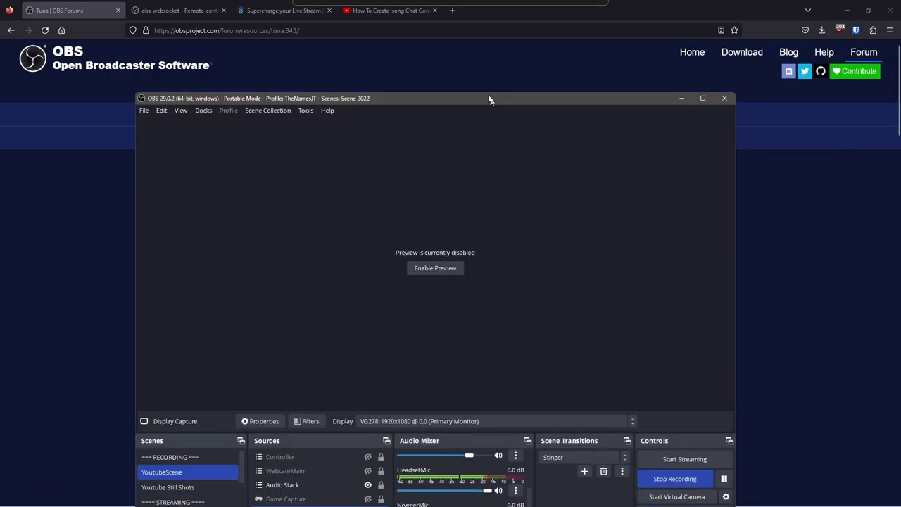
click(170, 16)
click(175, 115)
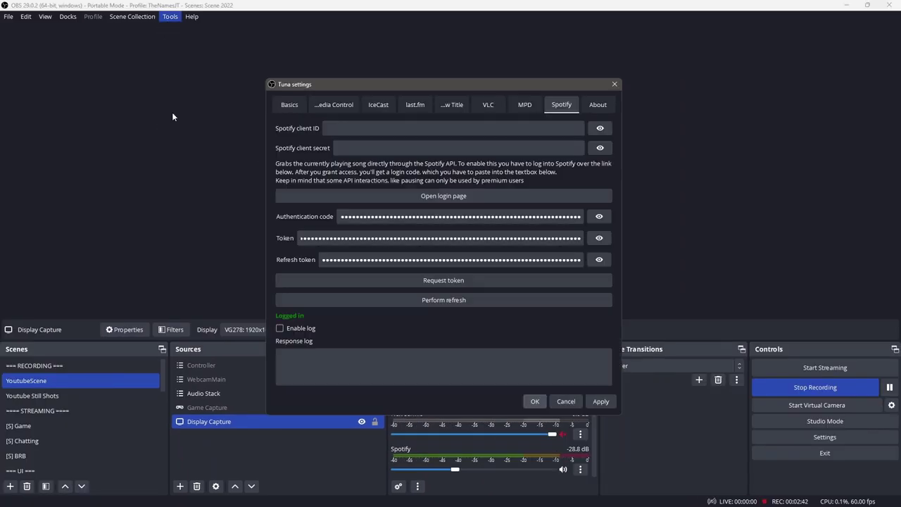
click(305, 107)
drag(343, 315, 395, 311)
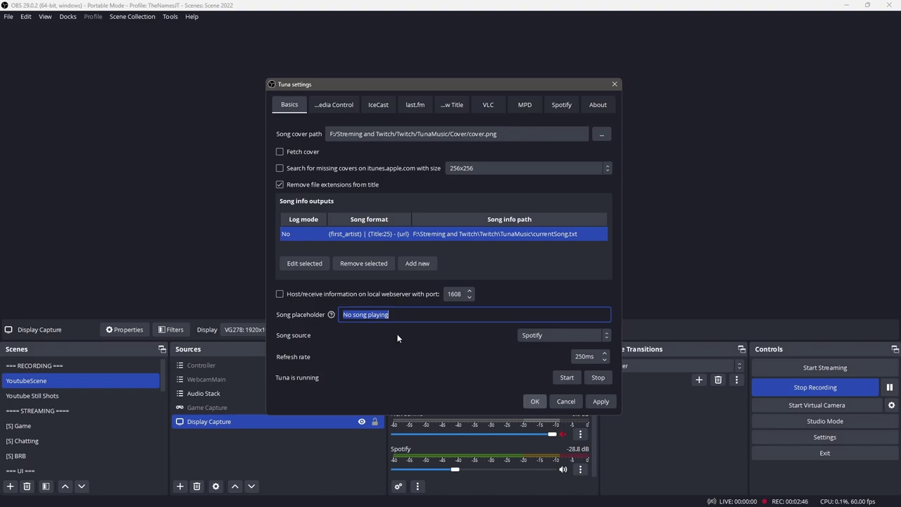
click(397, 317)
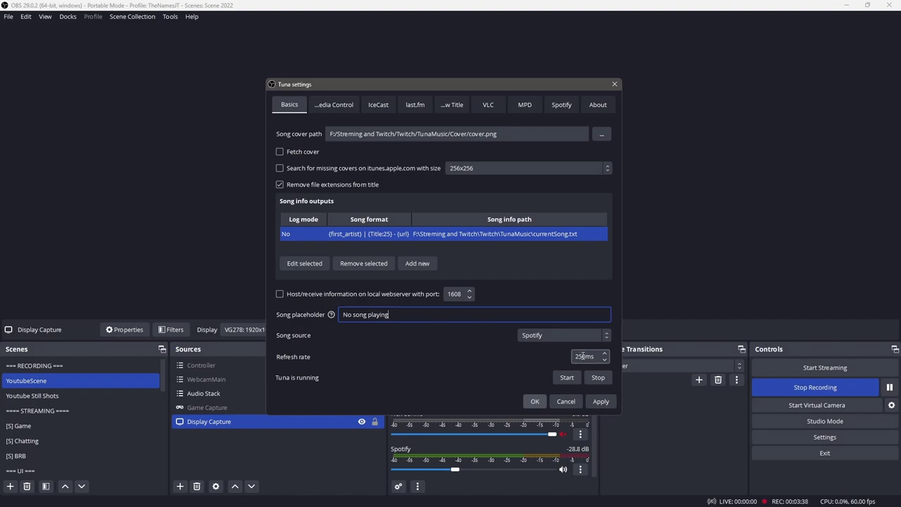
- Stop and restart Tuna, close its settings, and move the OBS window out of the way
click(592, 379)
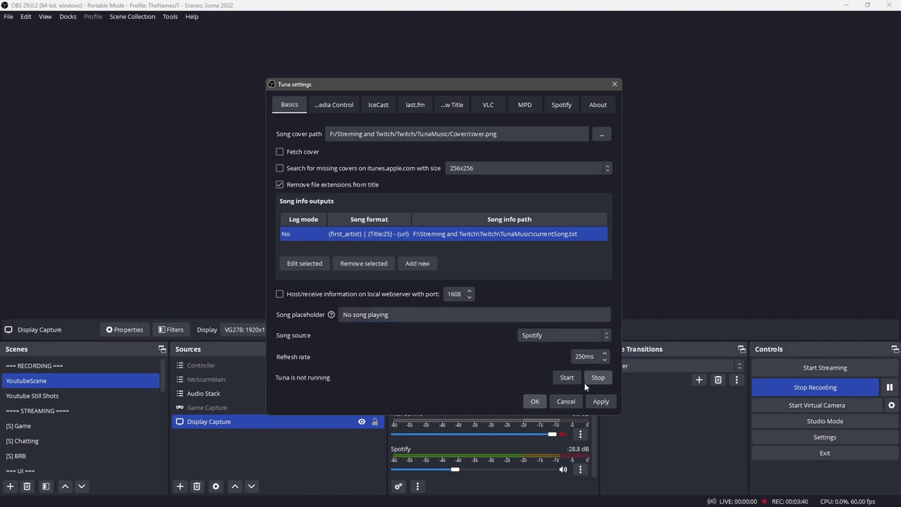
click(561, 380)
click(613, 84)
drag(403, 5, 900, 74)
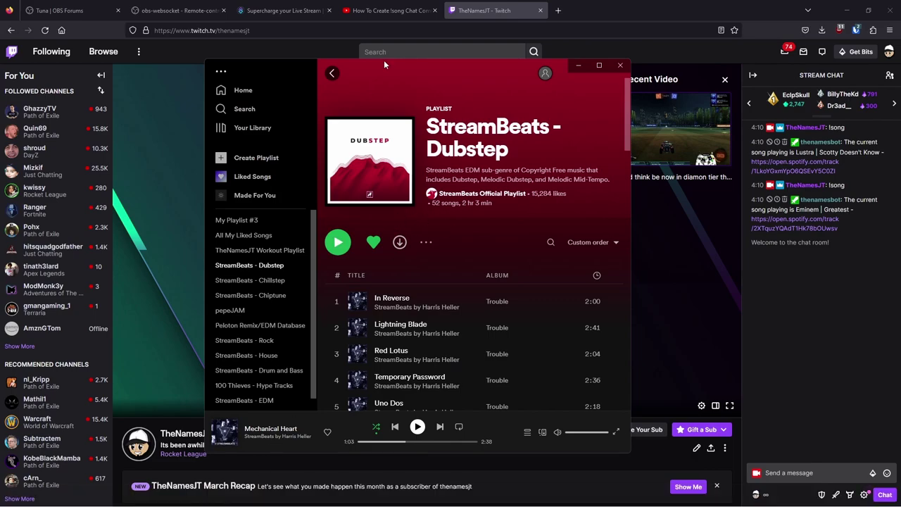
- Play the StreamBeats - Chillstep playlist in Spotify and minimize the Spotify window
drag(384, 60, 349, 51)
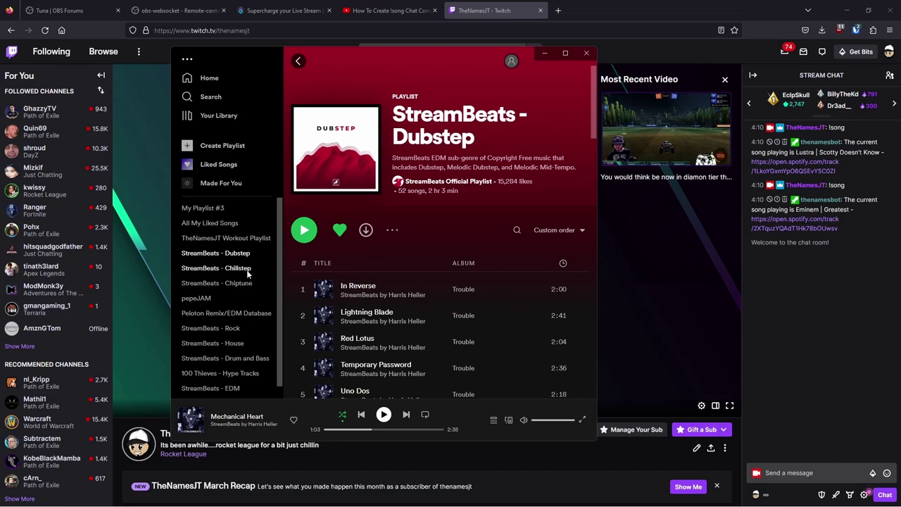
click(240, 271)
click(239, 285)
click(235, 269)
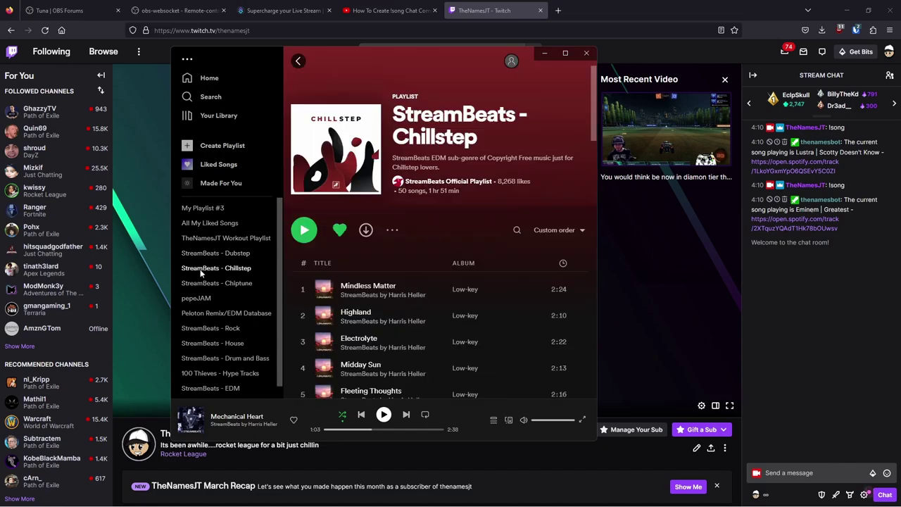
click(301, 235)
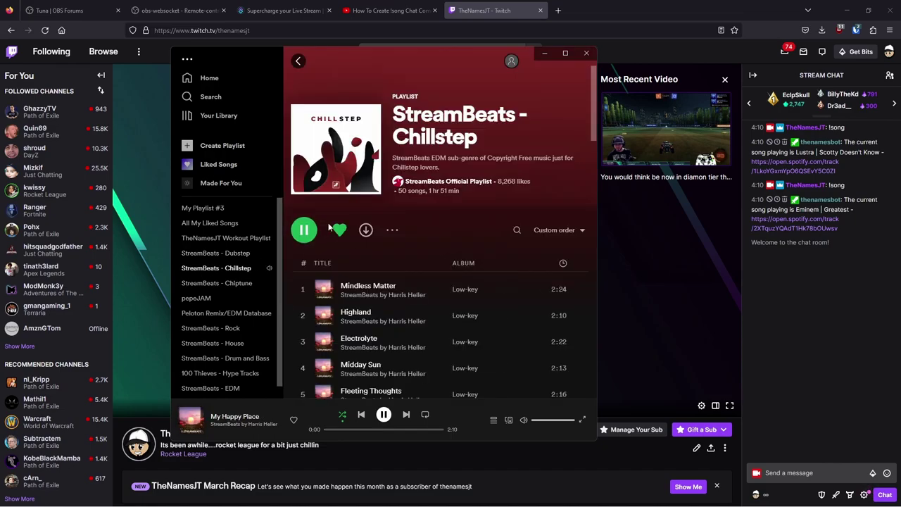
click(544, 54)
- Send the !song command in the Twitch channel's chat
click(801, 470)
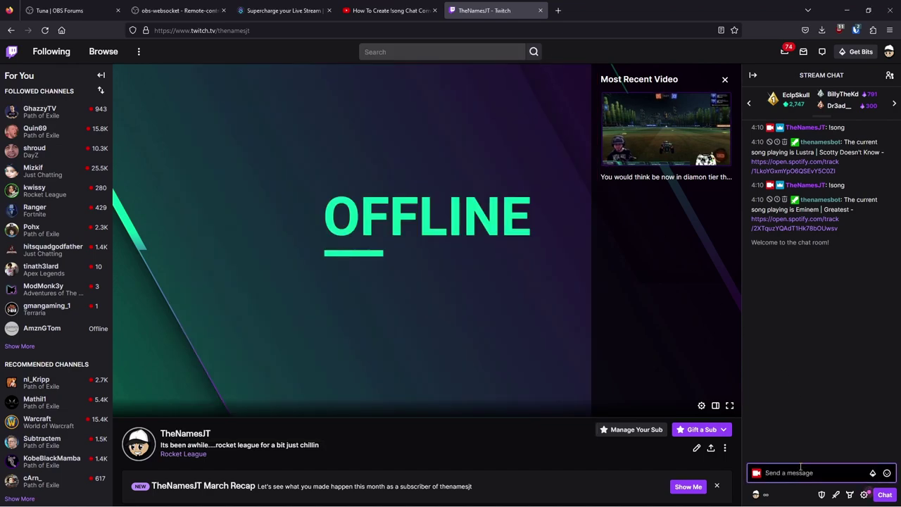
text(!spo)
key(BackSpace)
key(BackSpace)
text(ong)
key(Return)
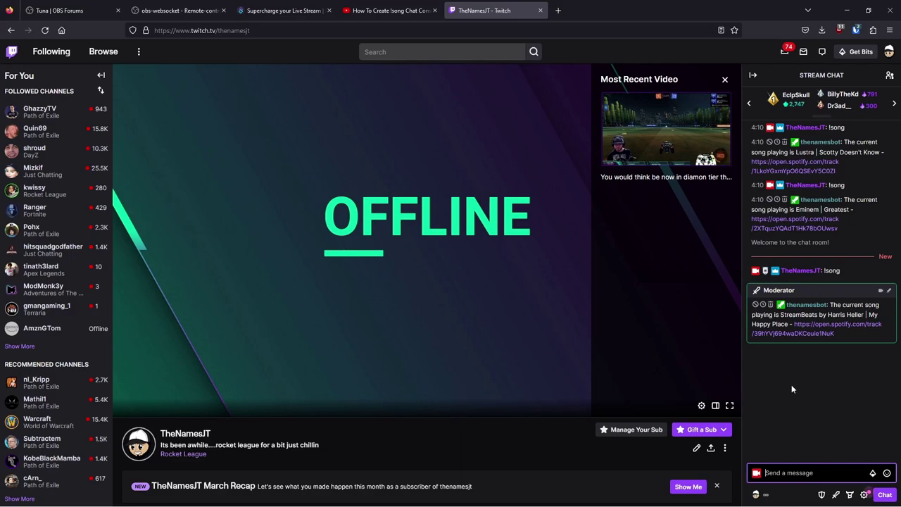
- Pause the Spotify playback and send !song in the Twitch chat again to test the placeholder reply
key(XF86AudioRaiseVolume)
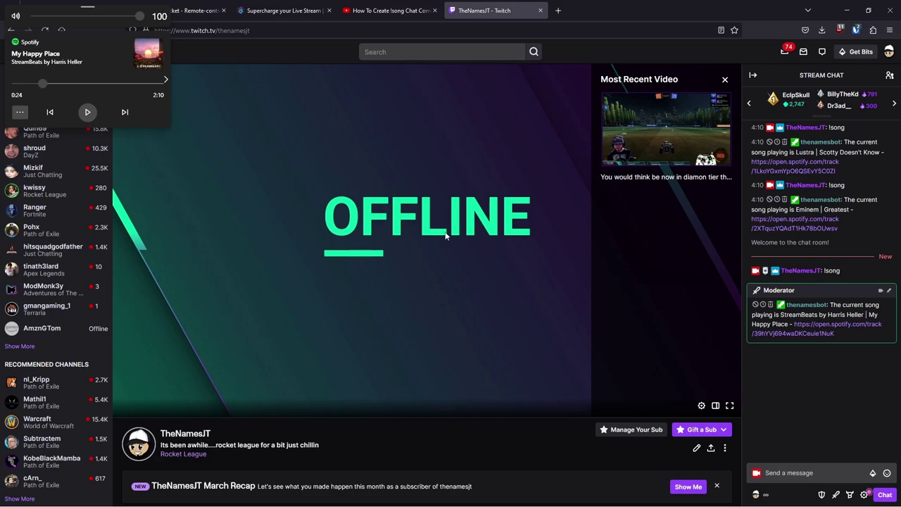
click(828, 472)
text(!song)
key(Return)
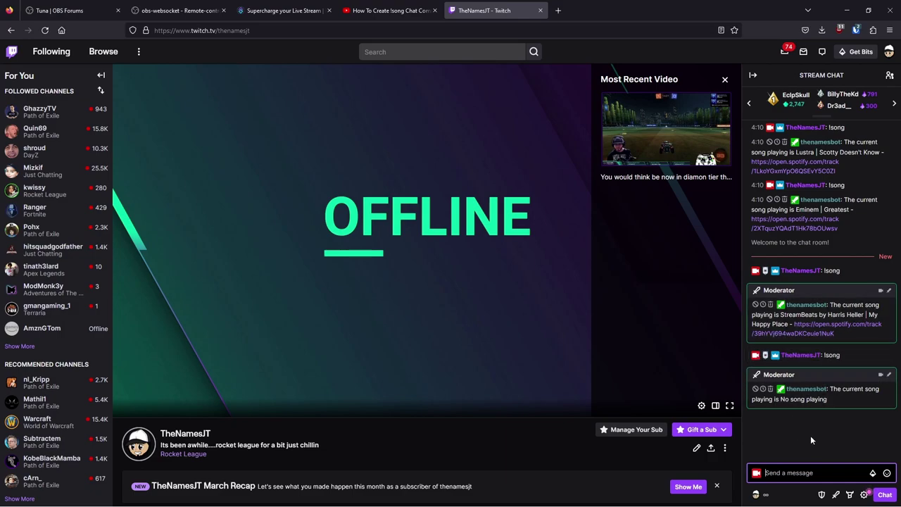
click(295, 56)
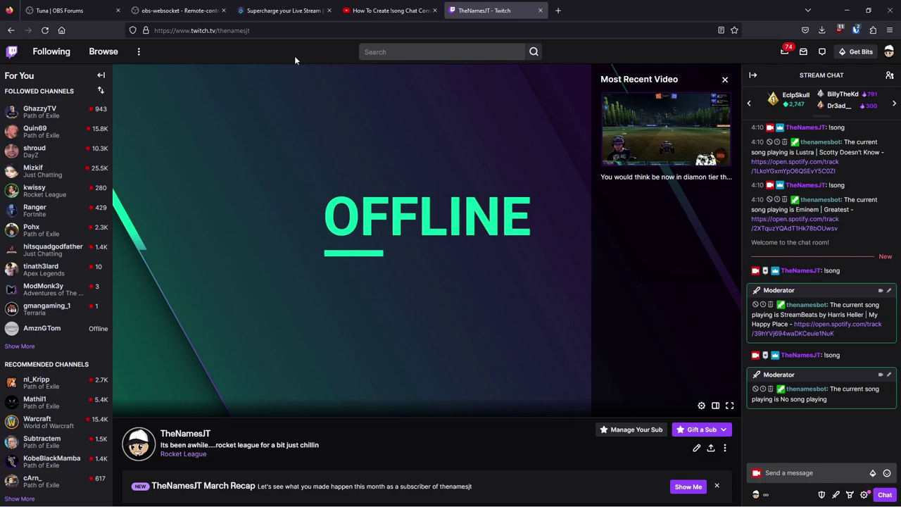